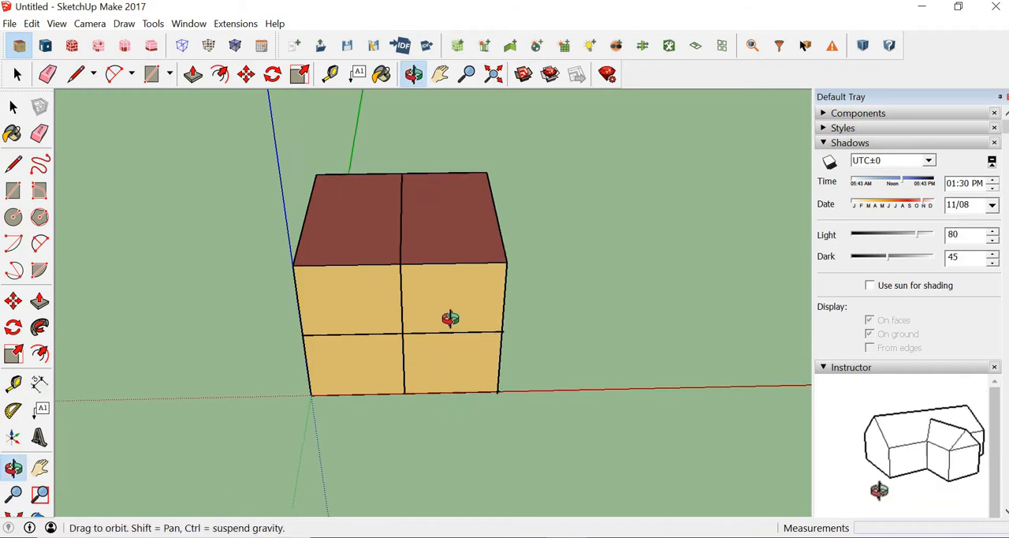
Open the front upper-left and upper-right spaces in turn to examine them separately, and return to the whole model.
left_click(13, 108)
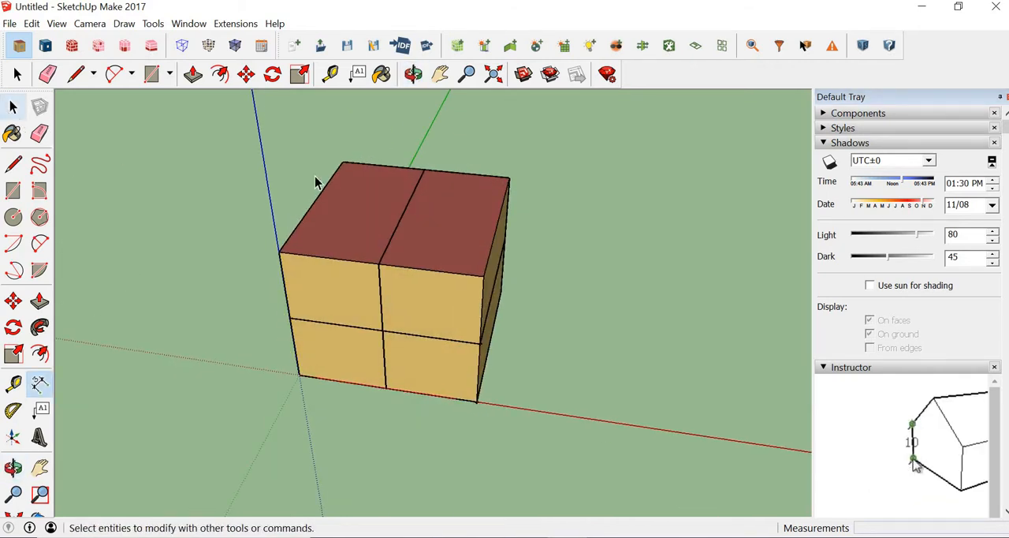
middle_click_drag(531, 351, 20, 105)
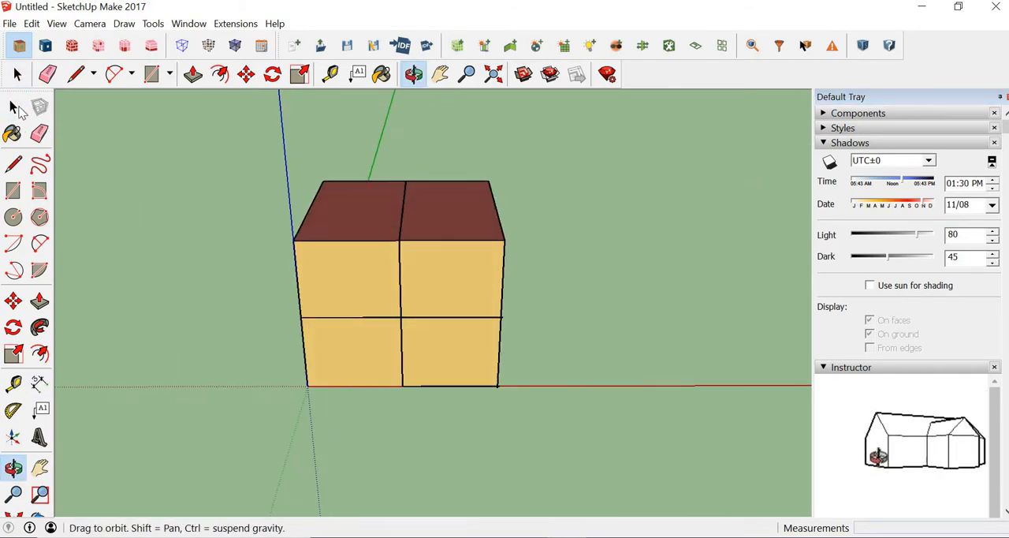
double_click(353, 307)
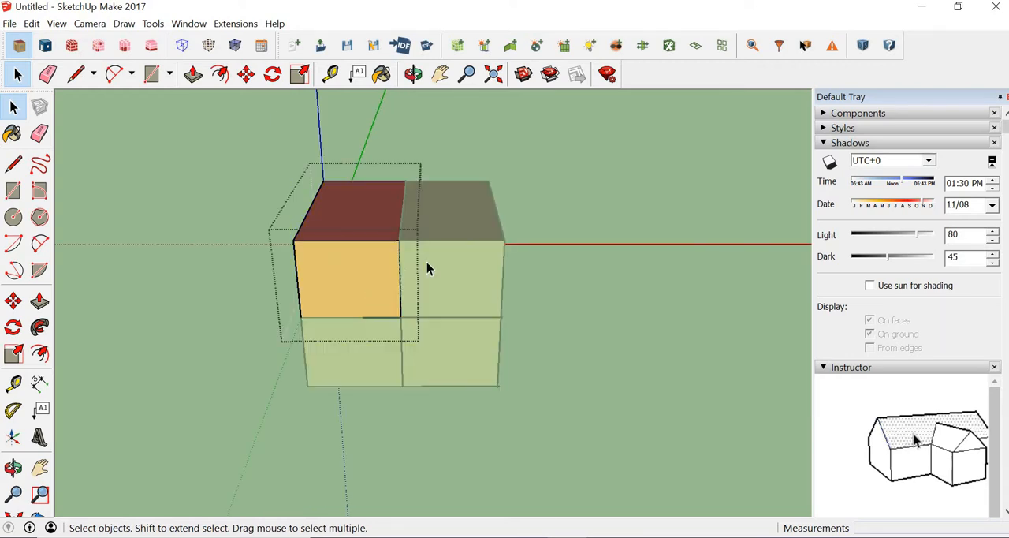
left_click(478, 288)
double_click(478, 288)
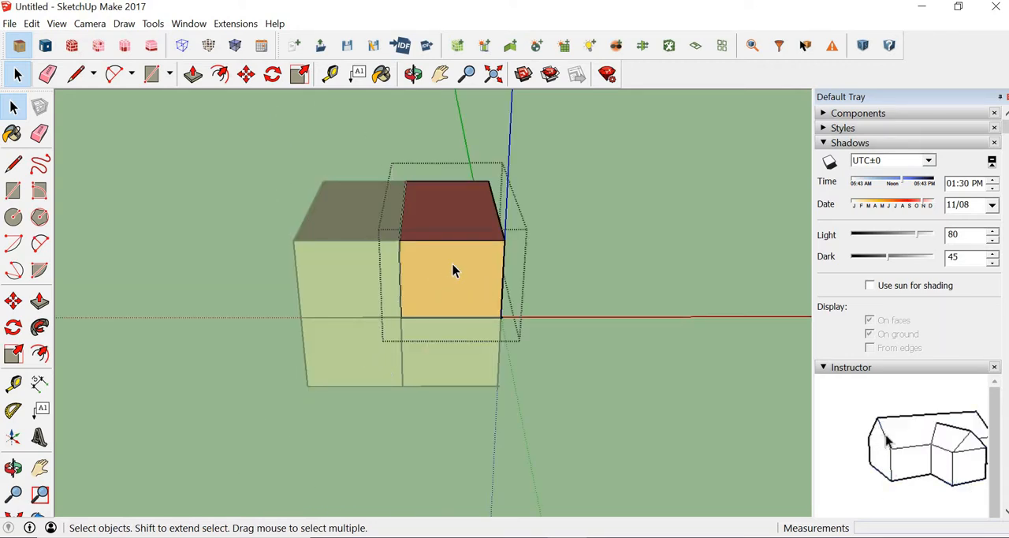
middle_click_drag(336, 366, 356, 358)
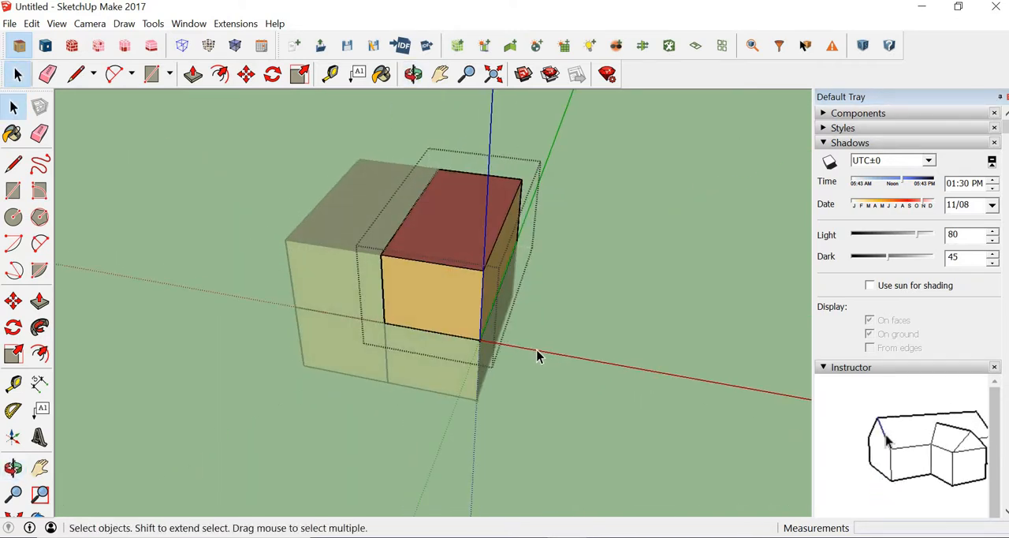
left_click(584, 303)
key("o")
key("space")
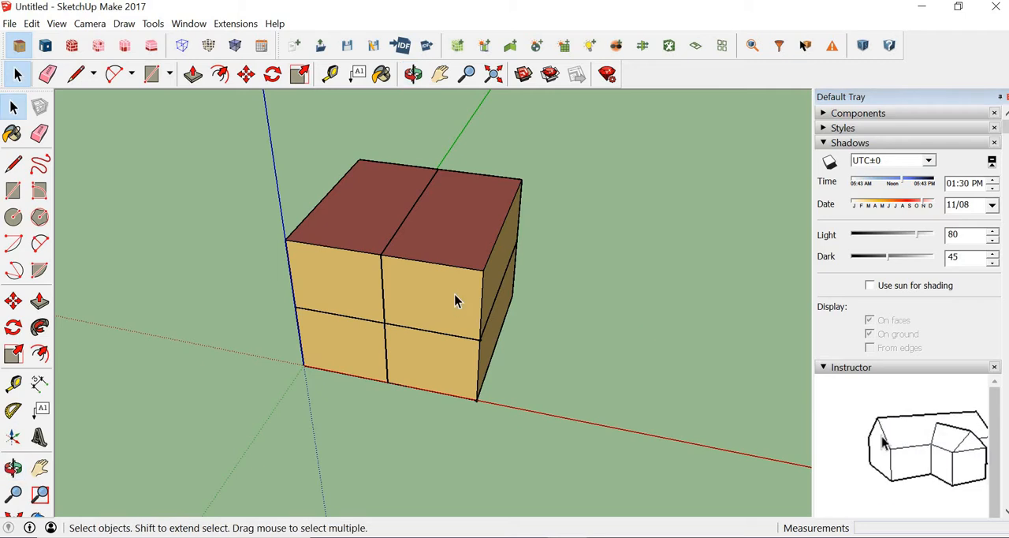
Show the object data of the upper-left space's outer side wall and roof, and leave the space.
middle_click_drag(572, 283, 287, 323)
middle_click_drag(429, 262, 480, 286)
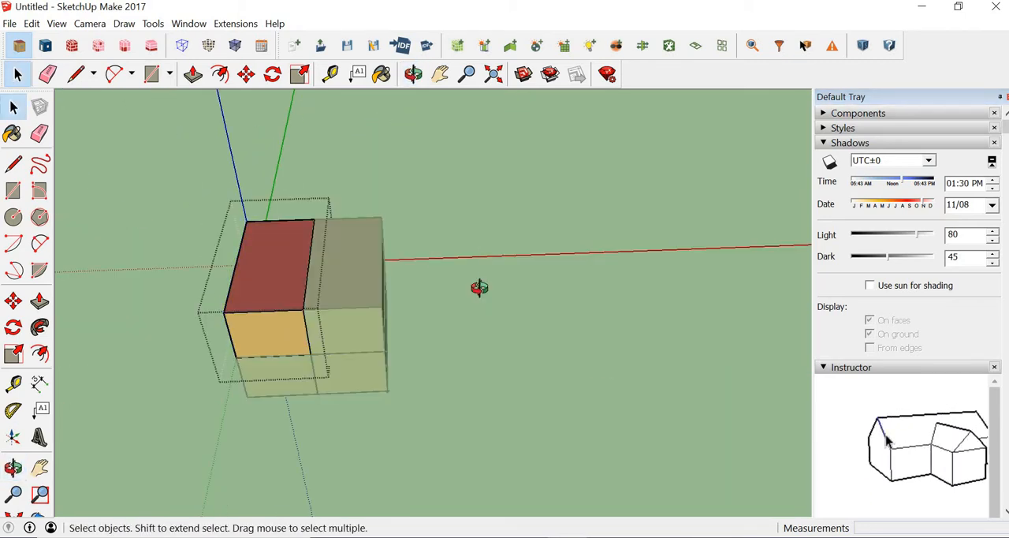
middle_click_drag(543, 151, 504, 241)
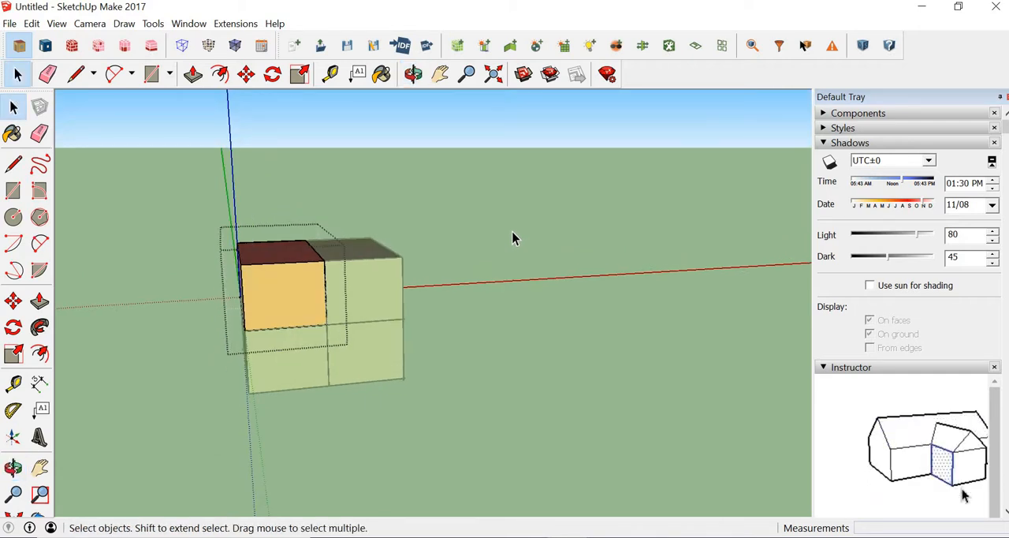
middle_click_drag(344, 273, 347, 323)
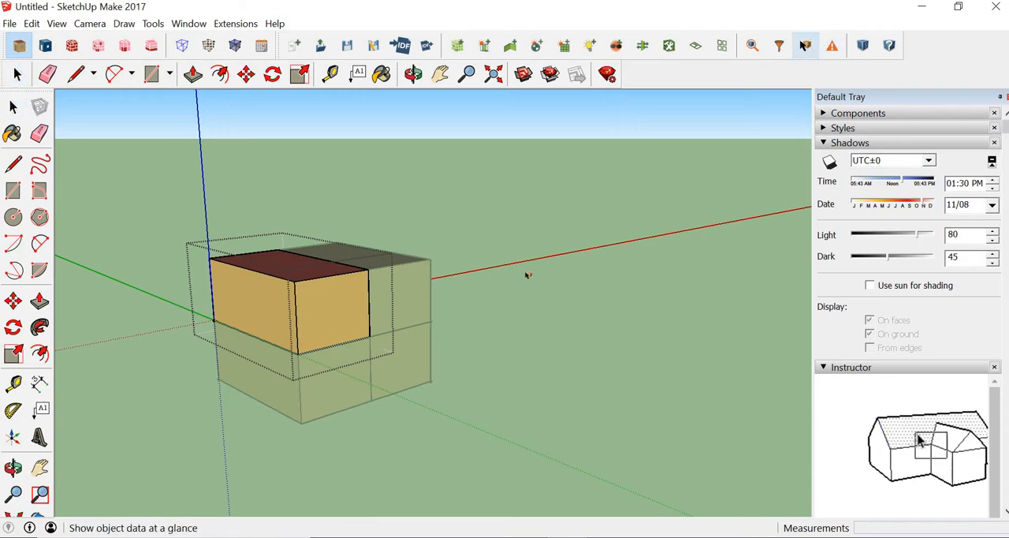
left_click(804, 45)
mouse_move(321, 322)
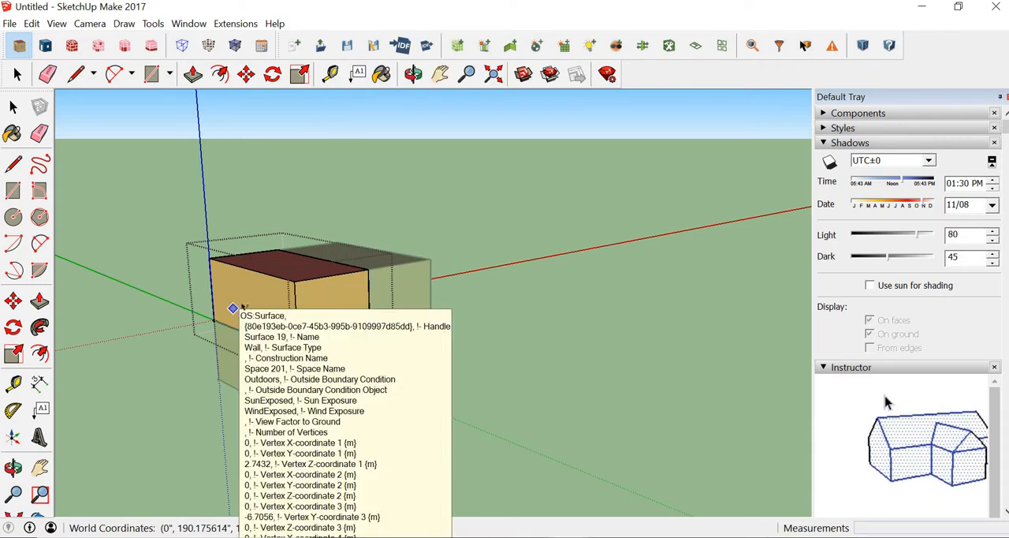
middle_click_drag(299, 267, 304, 338)
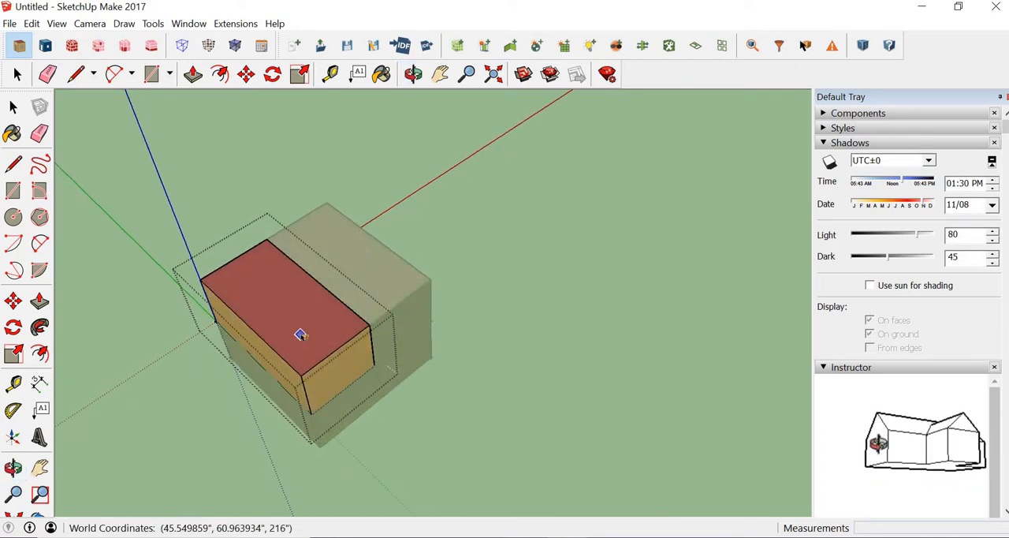
mouse_move(300, 335)
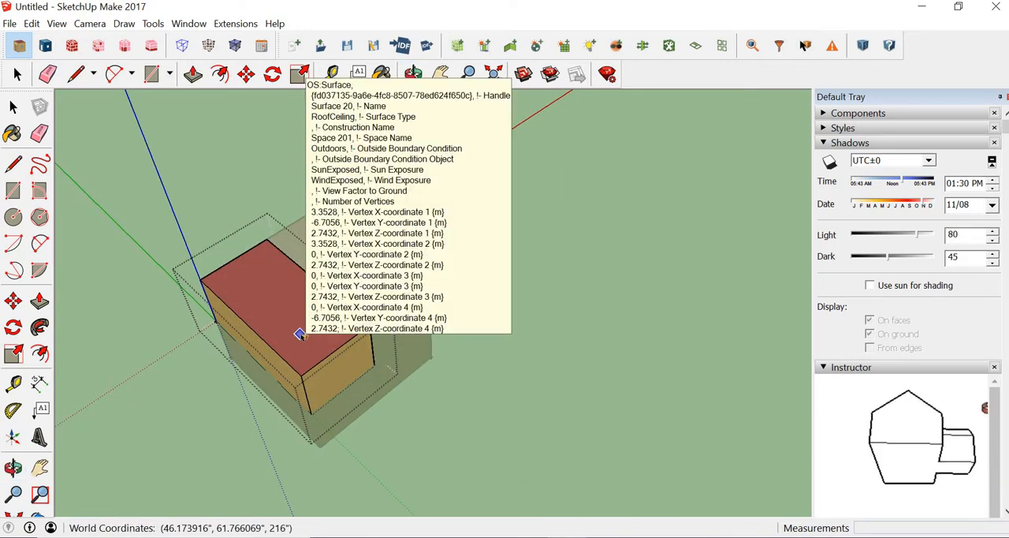
left_click(13, 107)
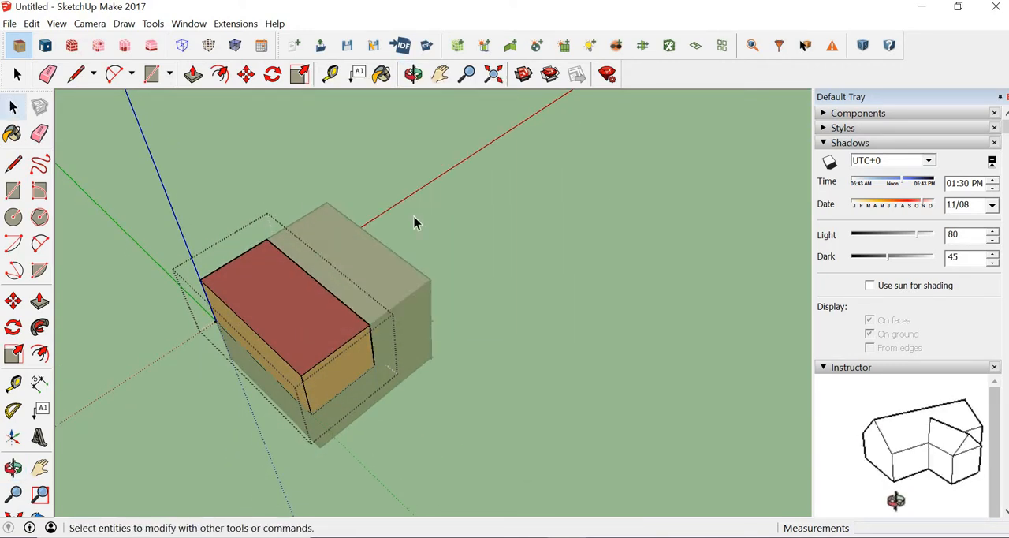
left_click(621, 232)
Open the upper-left space for editing and hide all inactive SketchUp groups and components.
middle_click_drag(459, 316, 228, 212)
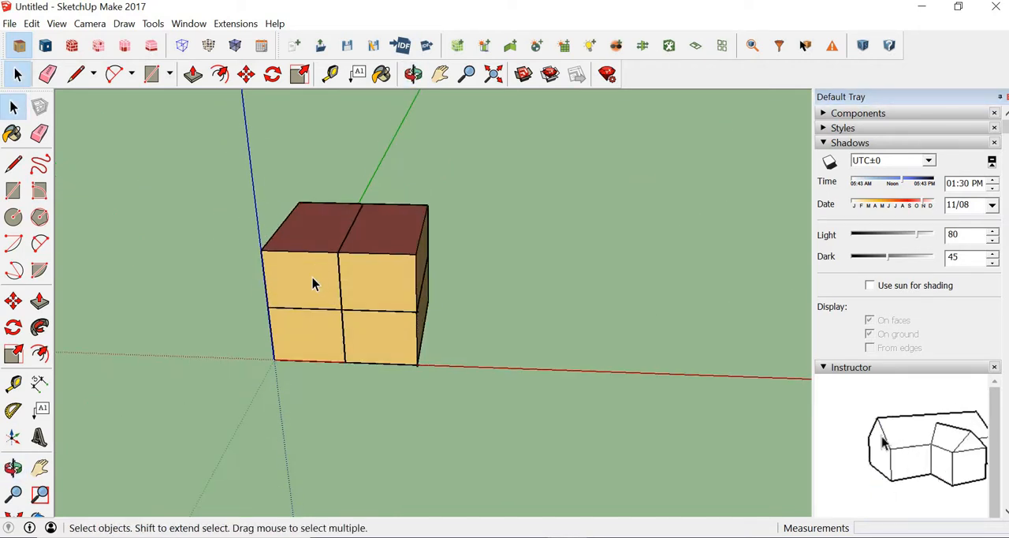
middle_click_drag(465, 320, 473, 250)
key("space")
left_click(589, 209)
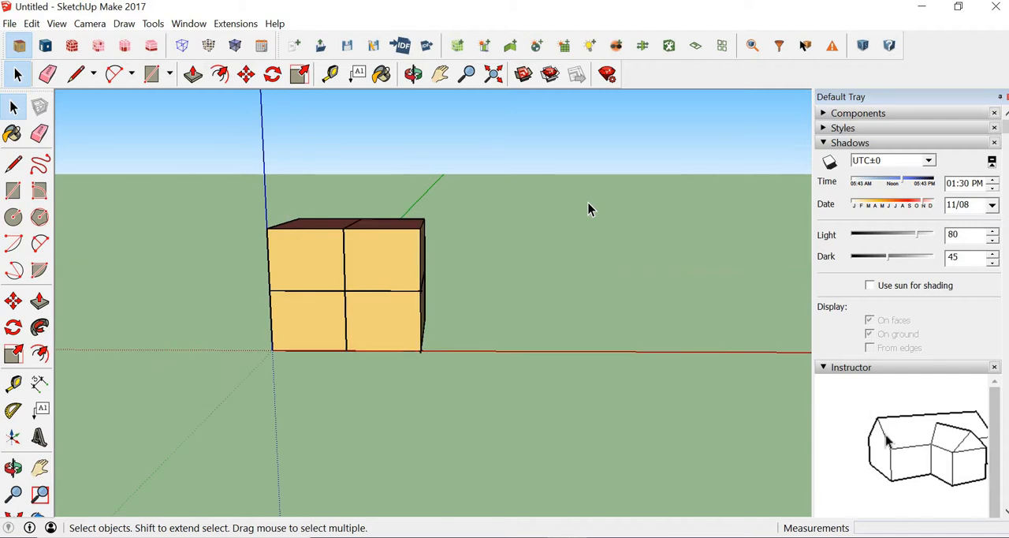
double_click(315, 282)
left_click(192, 74)
left_click(182, 49)
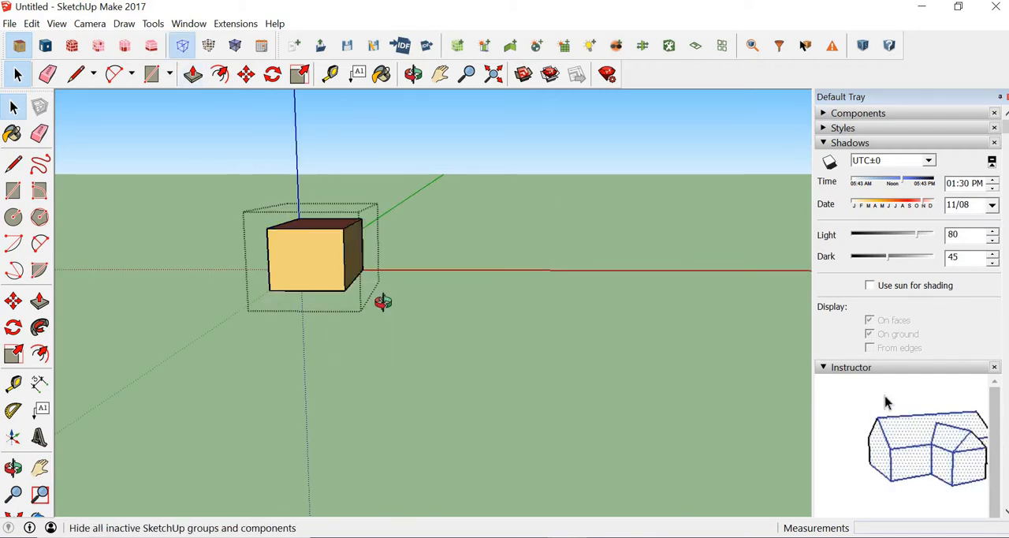
Show the object data of the upper-left space's wall facing the neighbouring space, and leave the space.
middle_click_drag(384, 302, 167, 340)
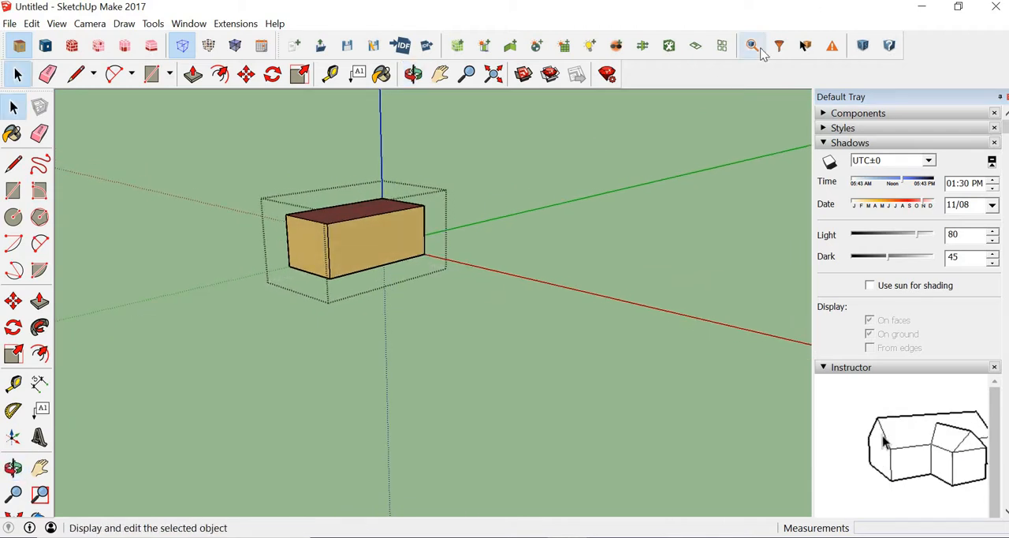
left_click(805, 45)
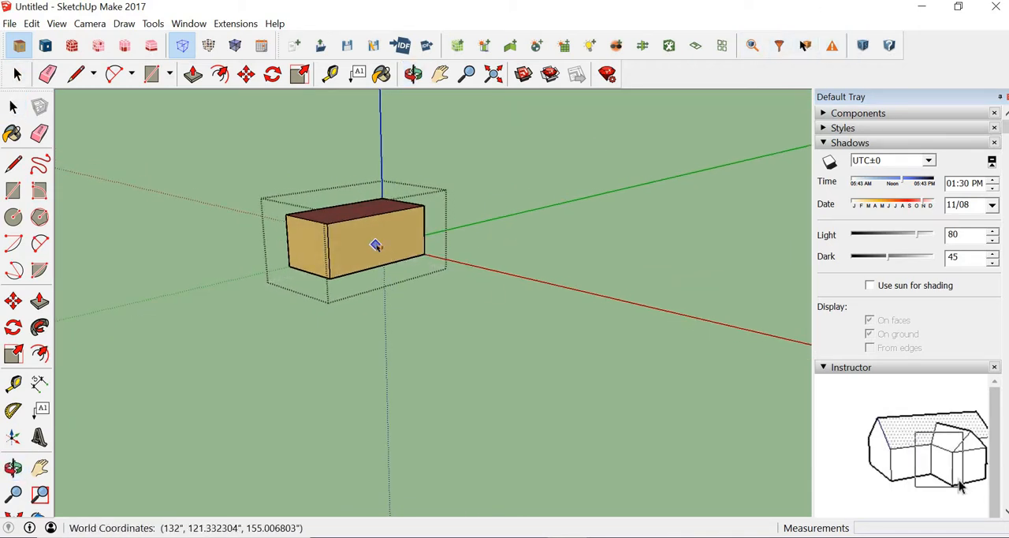
mouse_move(376, 245)
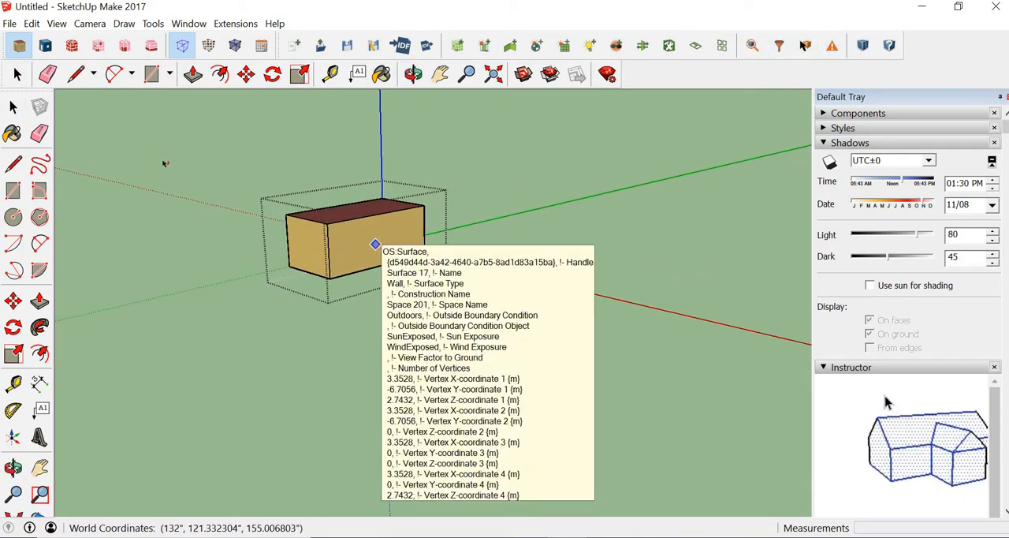
left_click(8, 125)
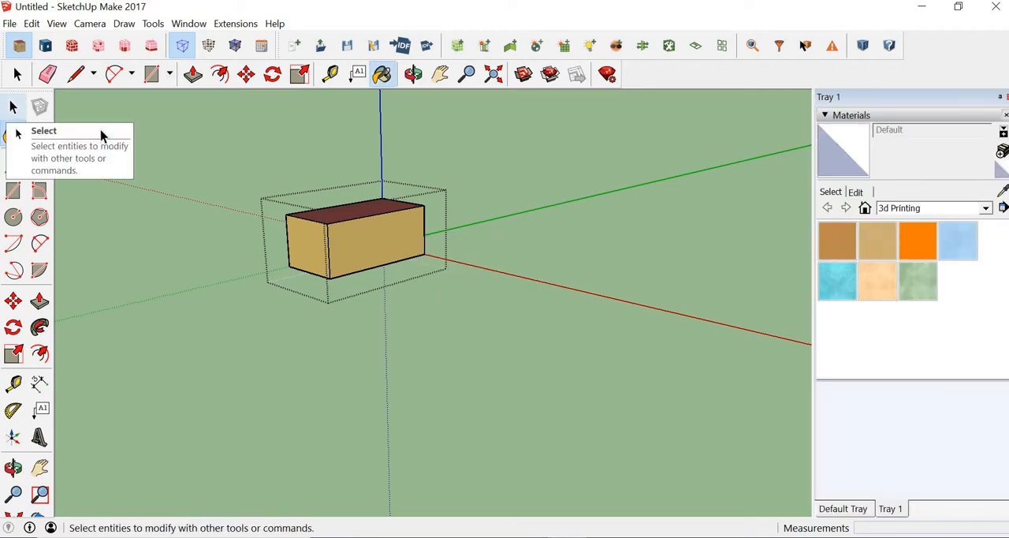
left_click(13, 108)
middle_click_drag(205, 263, 461, 332)
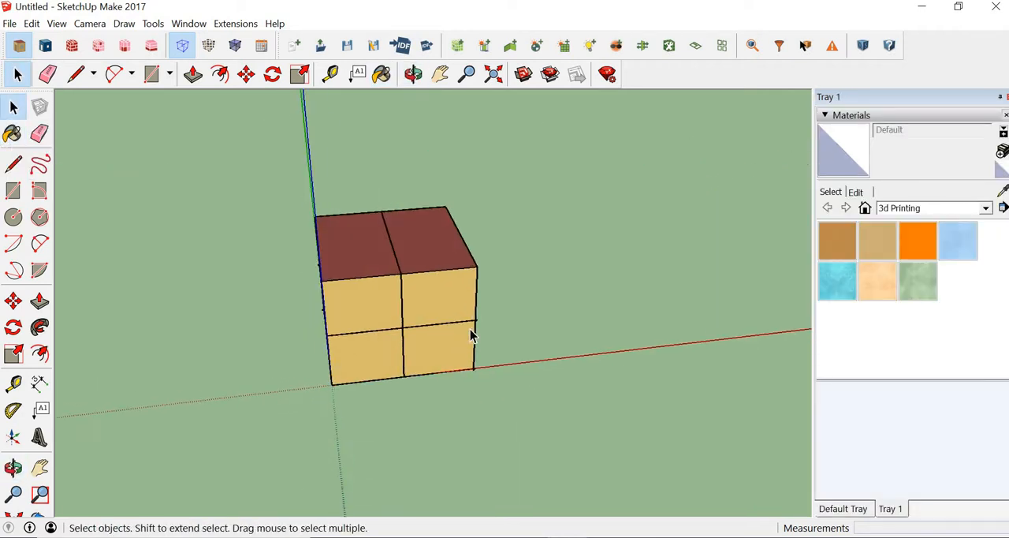
Inspect the upper-left space's front wall in the OpenStudio Inspector, and return to the whole model.
scroll(470, 330, "down", 2)
scroll(471, 330, "up", 3)
middle_click_drag(623, 285, 568, 225)
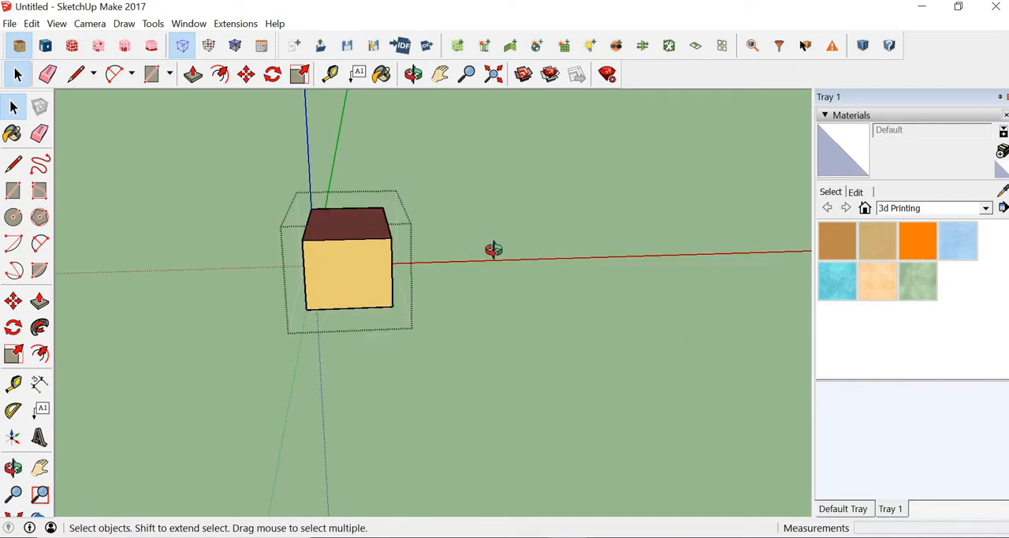
middle_click_drag(493, 249, 749, 18)
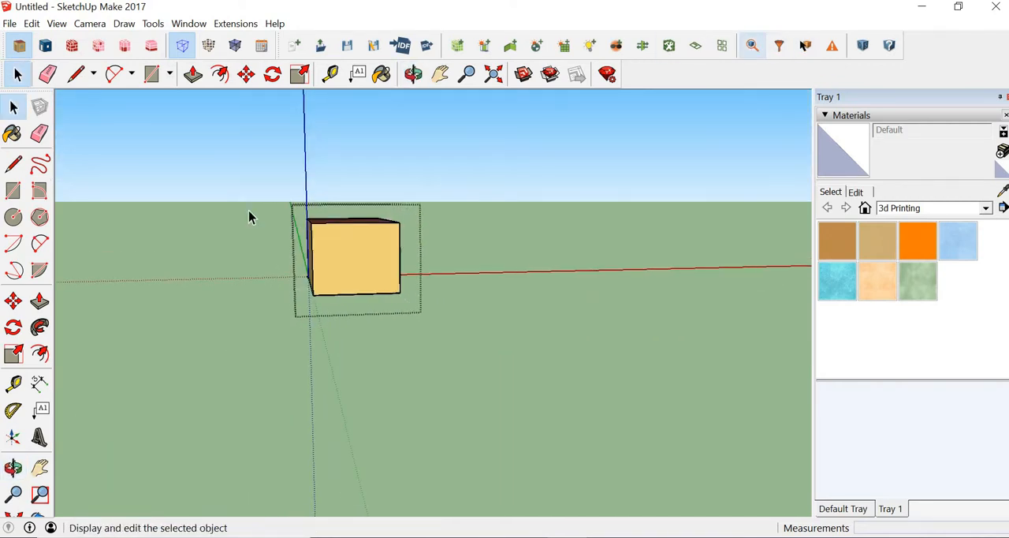
left_click(751, 47)
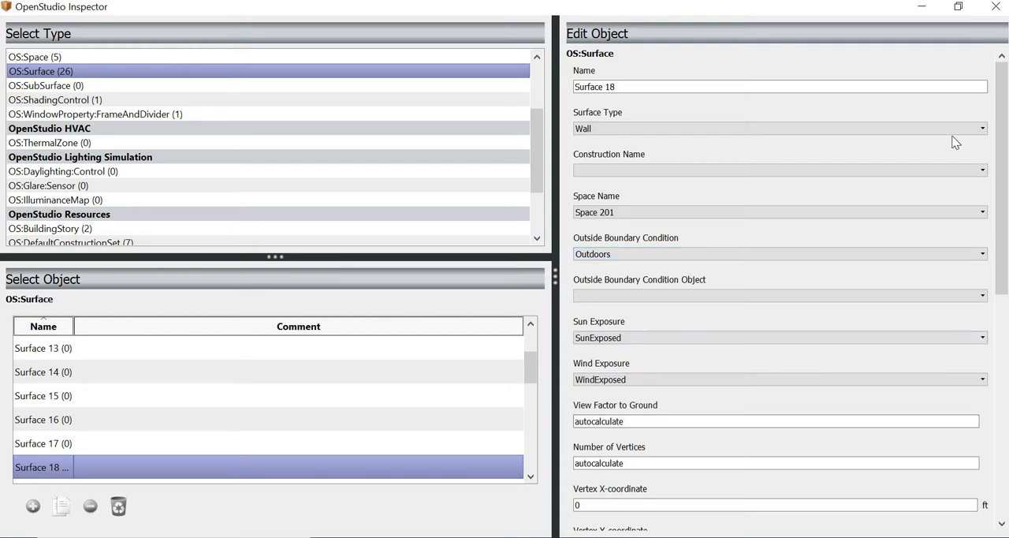
left_click(991, 13)
left_click(629, 259)
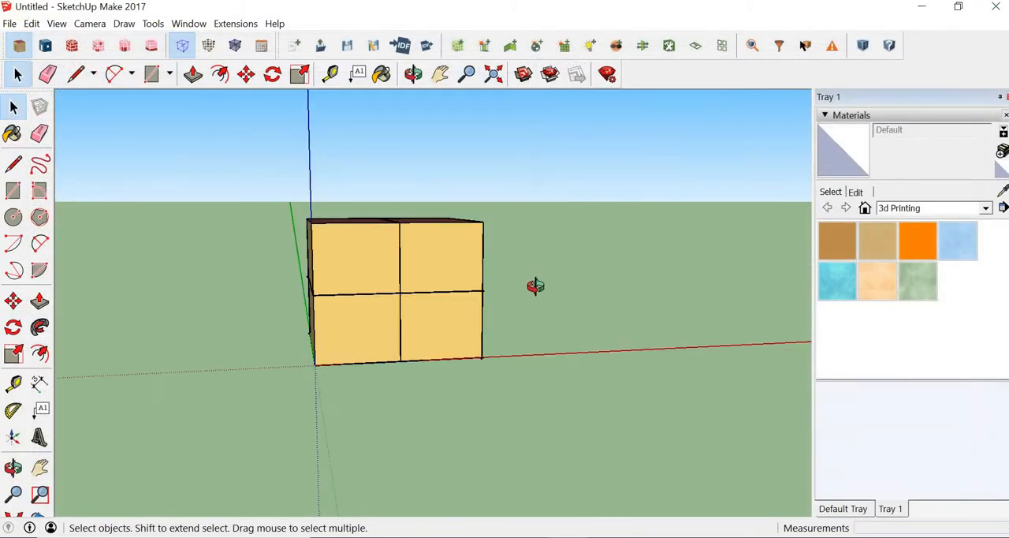
Inspect the upper-left space's wall shared with the neighbouring space in the OpenStudio Inspector, and leave the space.
middle_click_drag(536, 286, 486, 301)
middle_click_drag(345, 244, 332, 241)
double_click(332, 240)
middle_click_drag(465, 299, 406, 247)
left_click(438, 231)
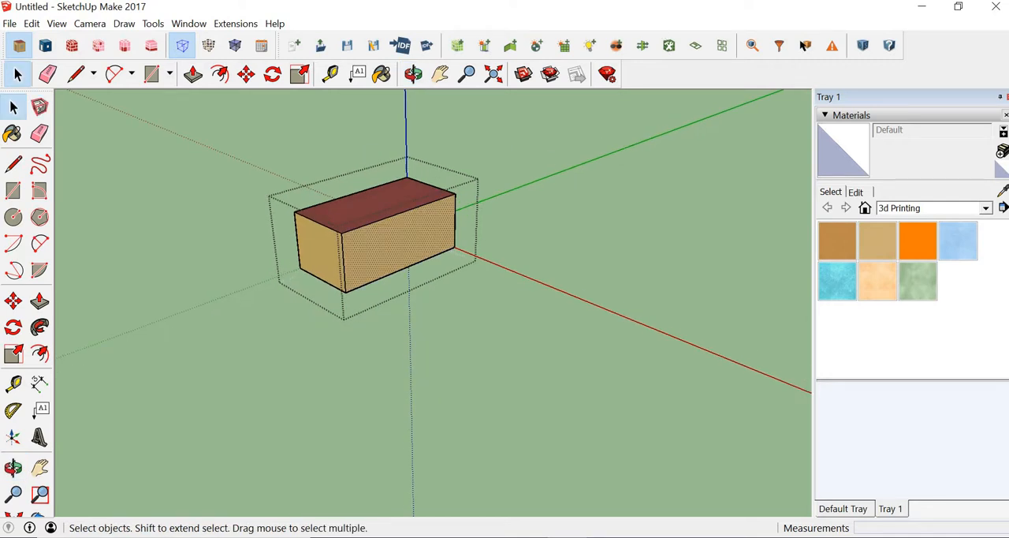
left_click(752, 48)
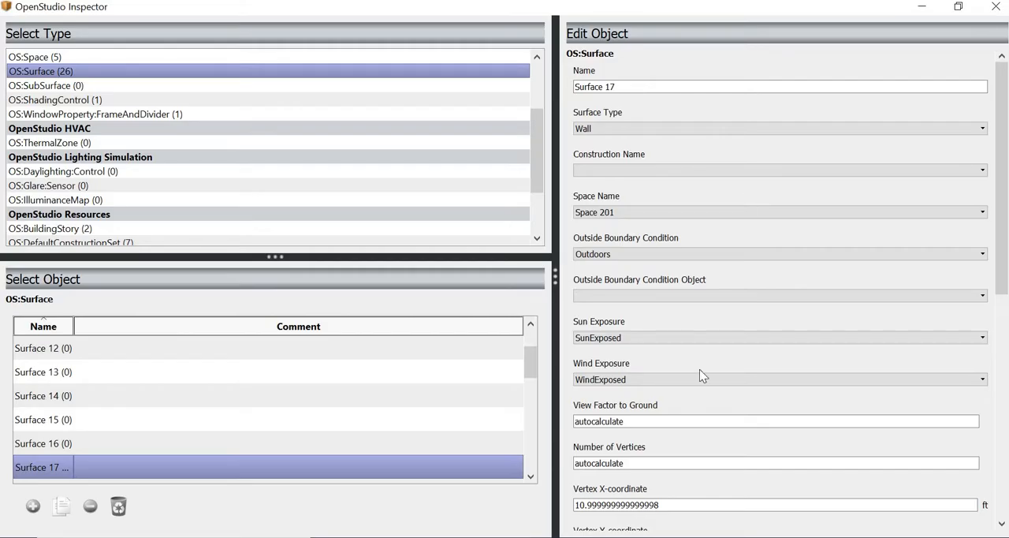
left_click(991, 11)
left_click(229, 487)
middle_click_drag(248, 462, 404, 432)
scroll(402, 432, "up", 2)
scroll(403, 432, "down", 3)
scroll(405, 432, "up", 1)
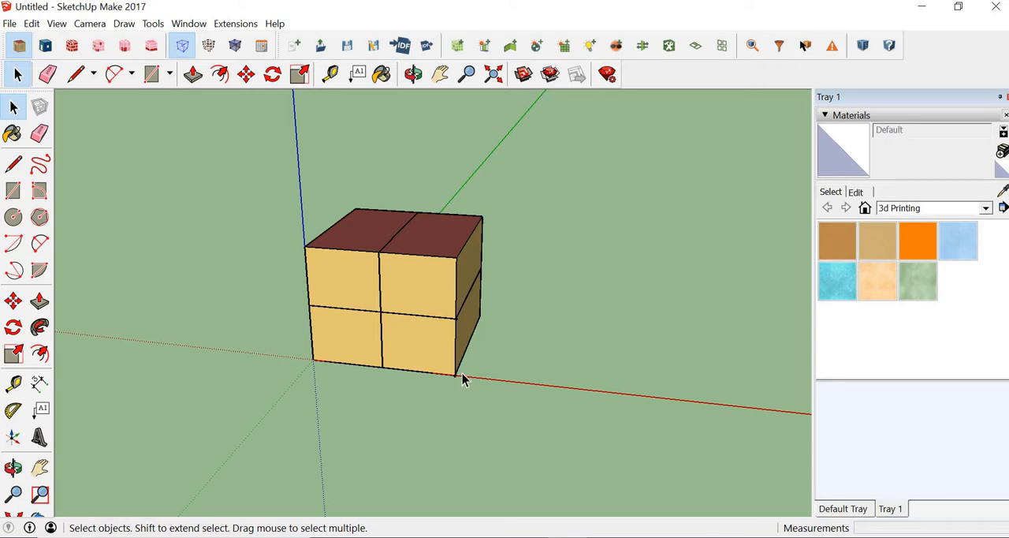
middle_click_drag(333, 377, 546, 322)
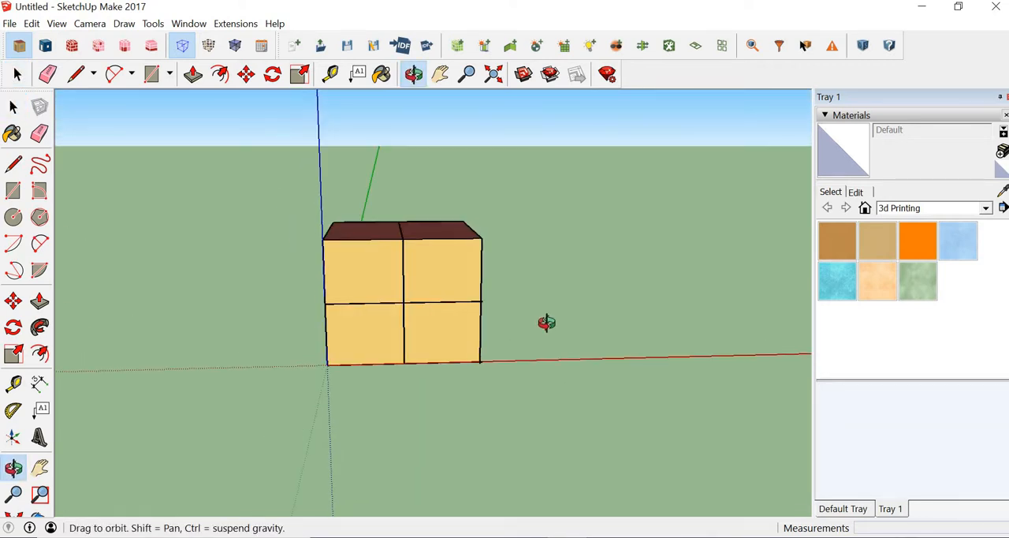
middle_click_drag(484, 360, 617, 261)
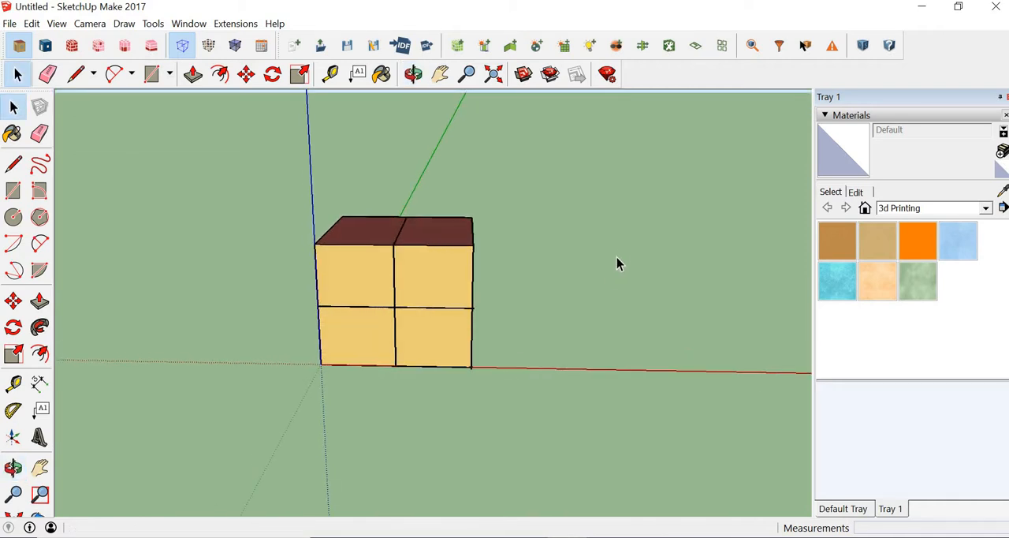
Intersect the inter-zone surfaces in the entire model and match the surfaces in the entire model with Surface Matching.
left_click(644, 46)
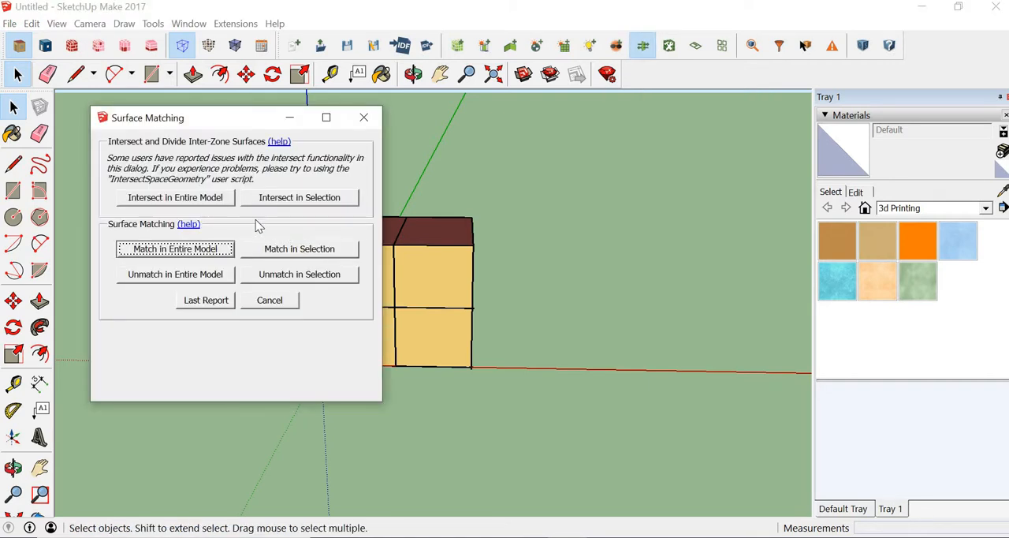
left_click(197, 201)
left_click(288, 302)
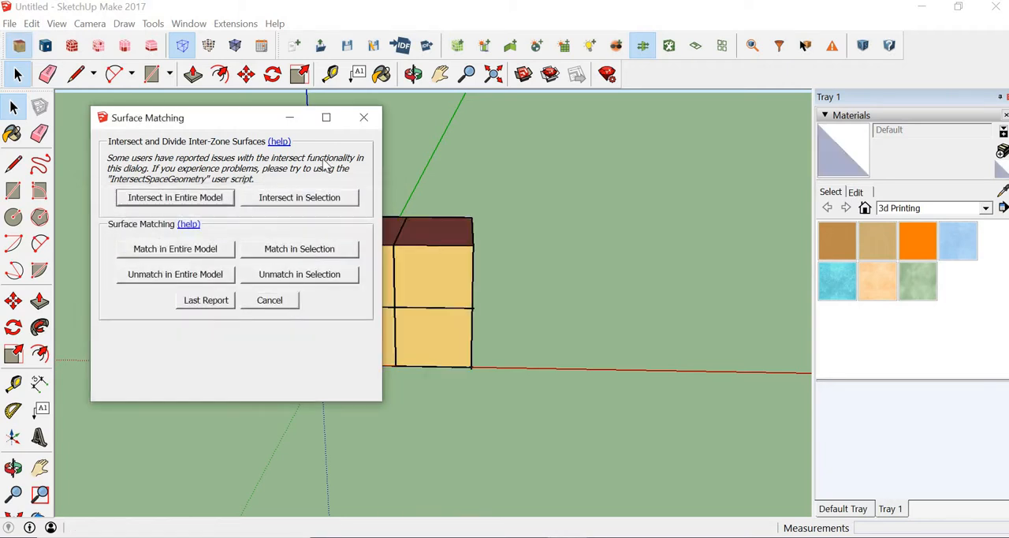
left_click(175, 249)
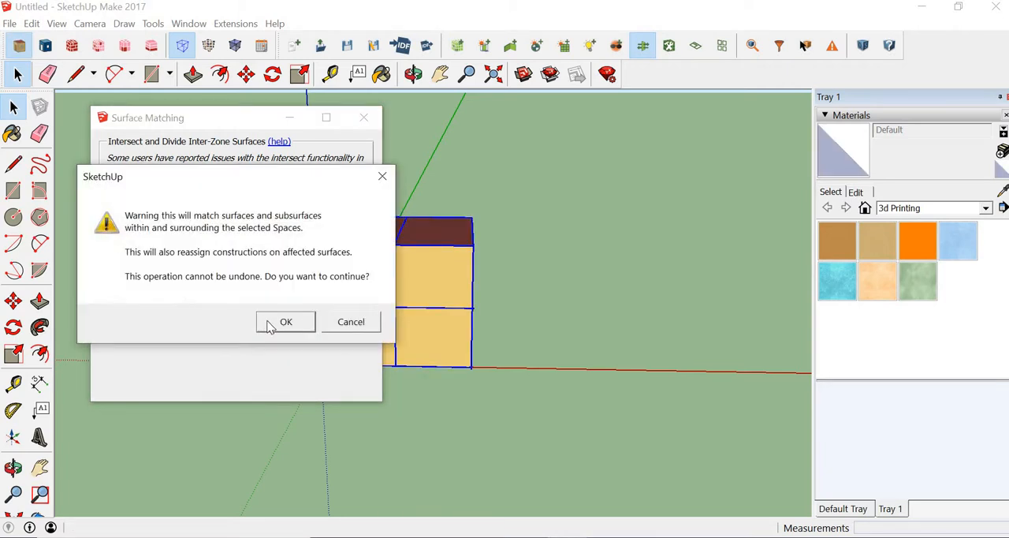
key("Return")
left_click(363, 118)
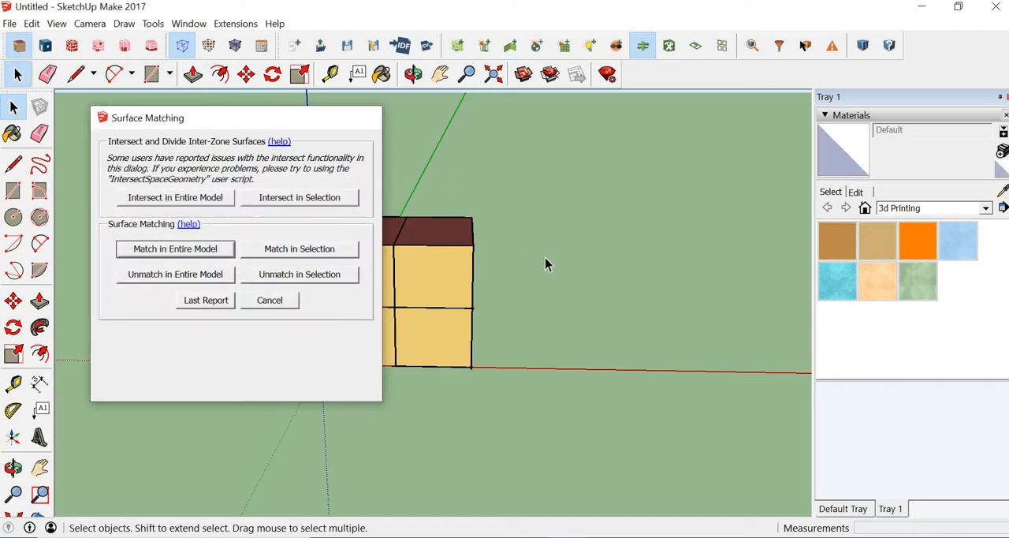
middle_click_drag(554, 313, 365, 291)
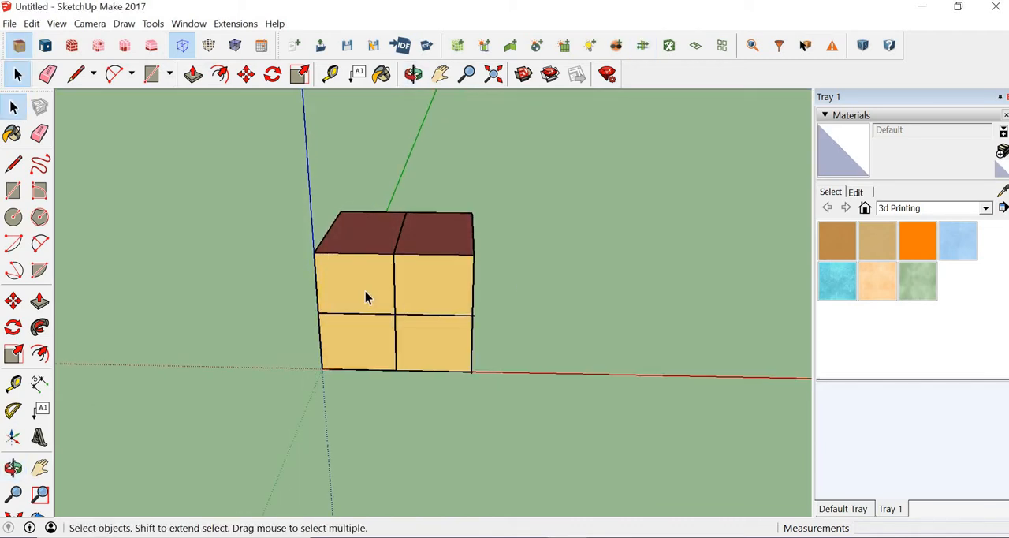
Show the object data of the upper-left space's wall shared with the neighbouring space.
double_click(365, 291)
middle_click_drag(459, 318, 744, 32)
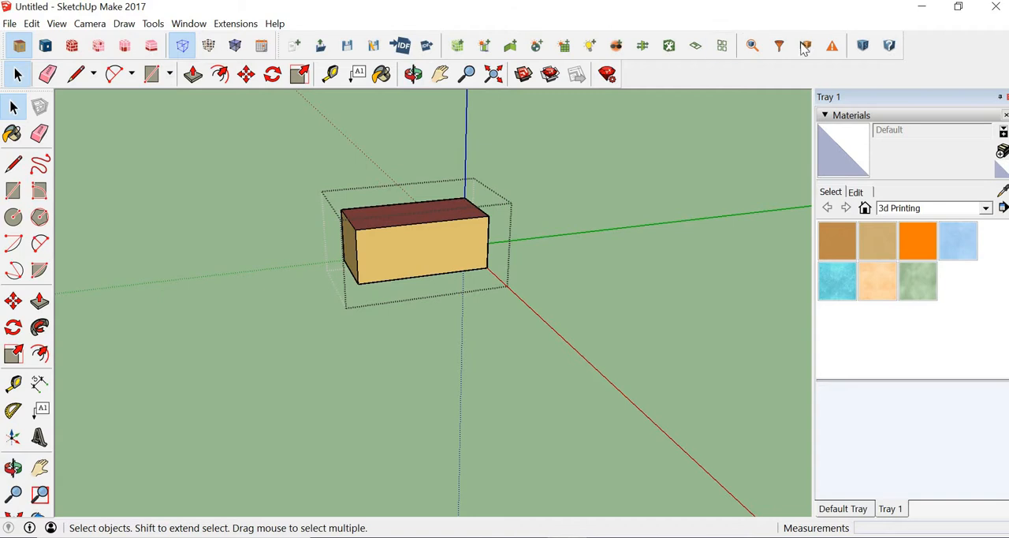
left_click(804, 47)
mouse_move(414, 250)
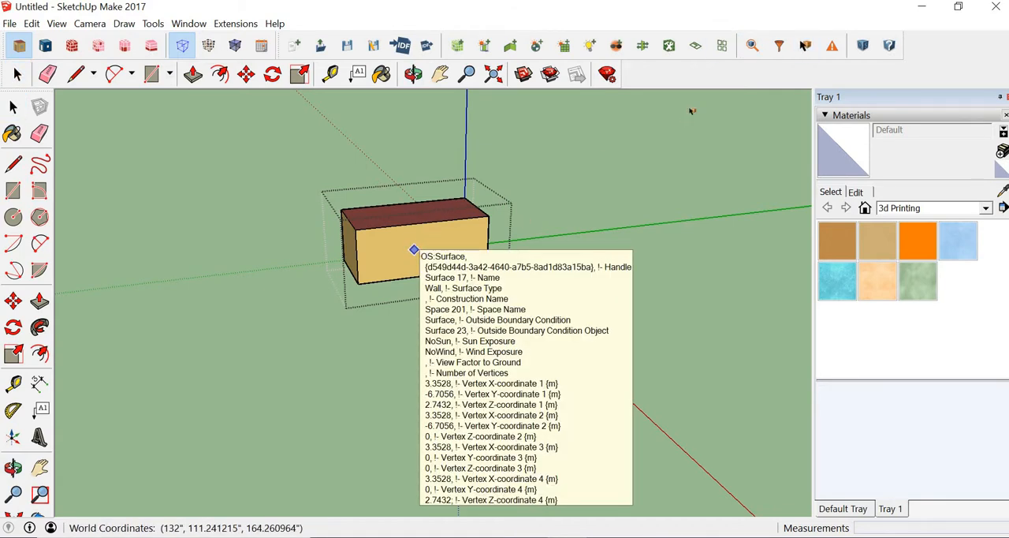
left_click(13, 109)
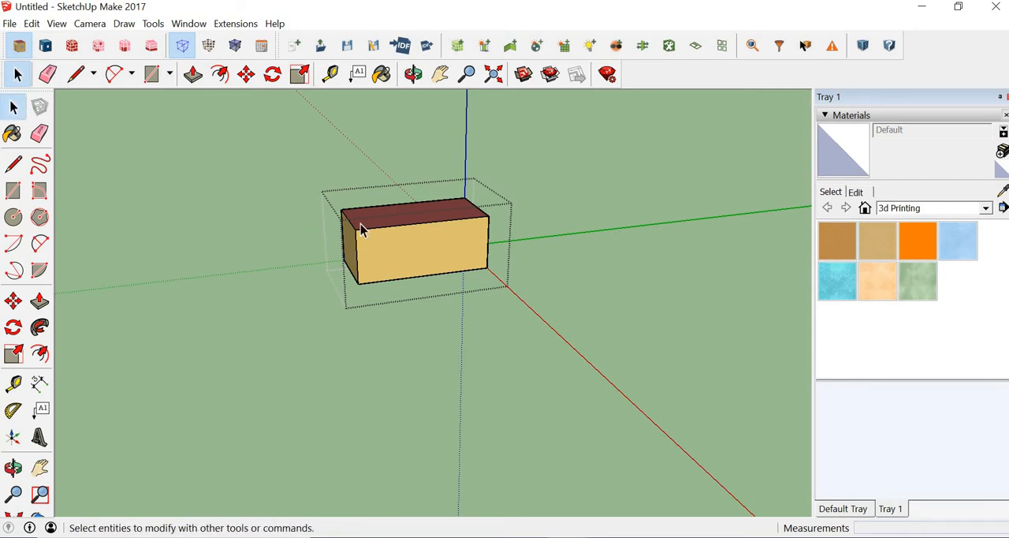
Inspect the upper-left space's matched shared wall in the OpenStudio Inspector, and return to the whole model.
left_click(450, 254)
left_click(756, 45)
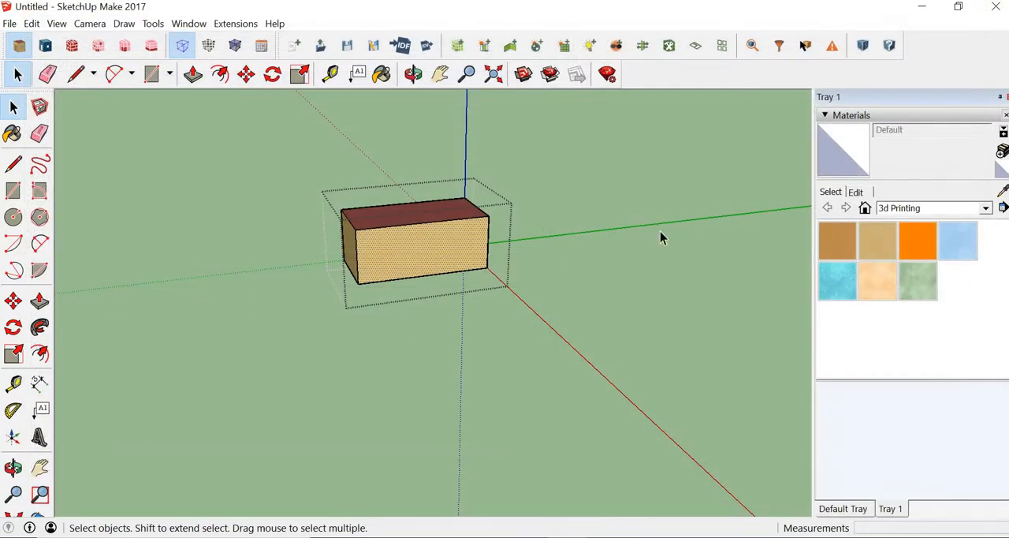
mouse_move(660, 237)
middle_mouse_down()
mouse_move(110, 297)
mouse_move(329, 338)
mouse_move(541, 293)
mouse_move(387, 349)
mouse_move(444, 183)
middle_mouse_up()
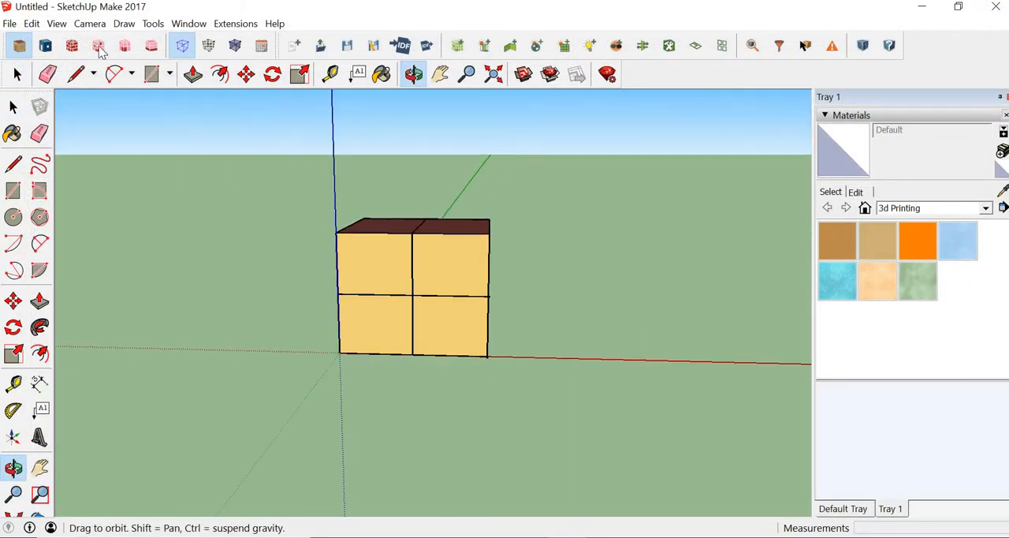
Render the whole model by boundary condition and view its exterior surfaces from several sides.
left_click(46, 46)
middle_click_drag(467, 337, 466, 270)
middle_click_drag(541, 367, 412, 378)
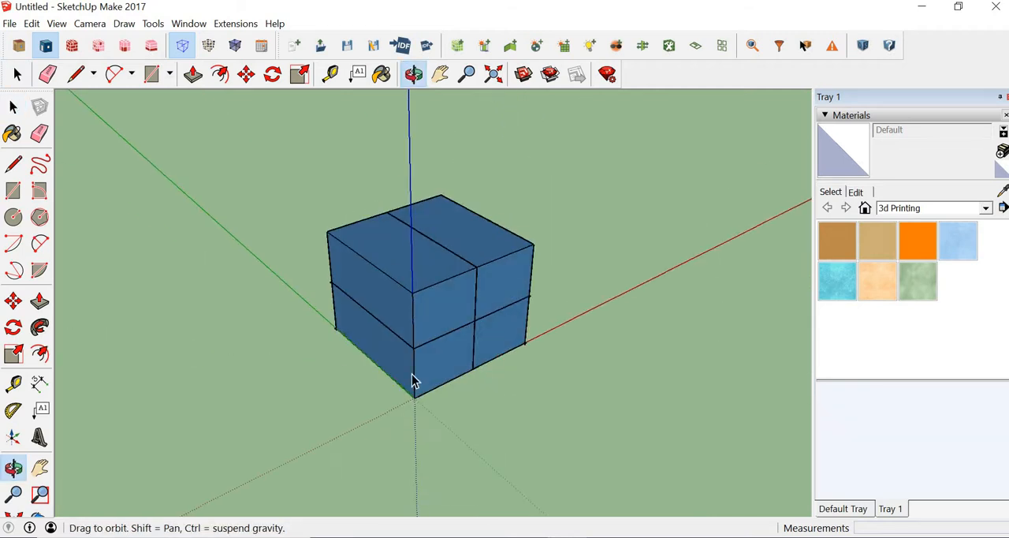
middle_click_drag(354, 369, 412, 353)
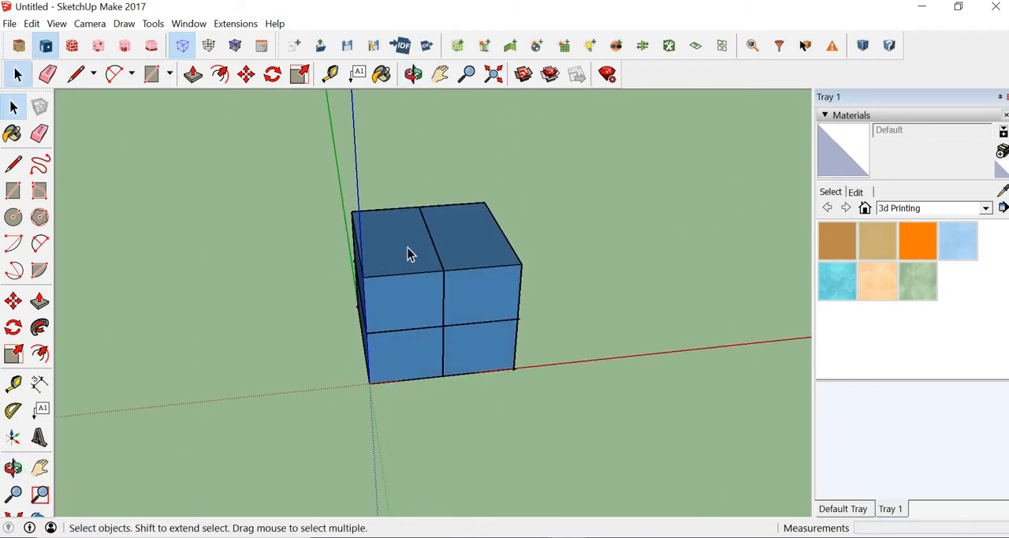
Open the upper-left space to examine the boundary condition colours of its walls and floor, and leave the space.
double_click(413, 291)
middle_click_drag(432, 292, 202, 265)
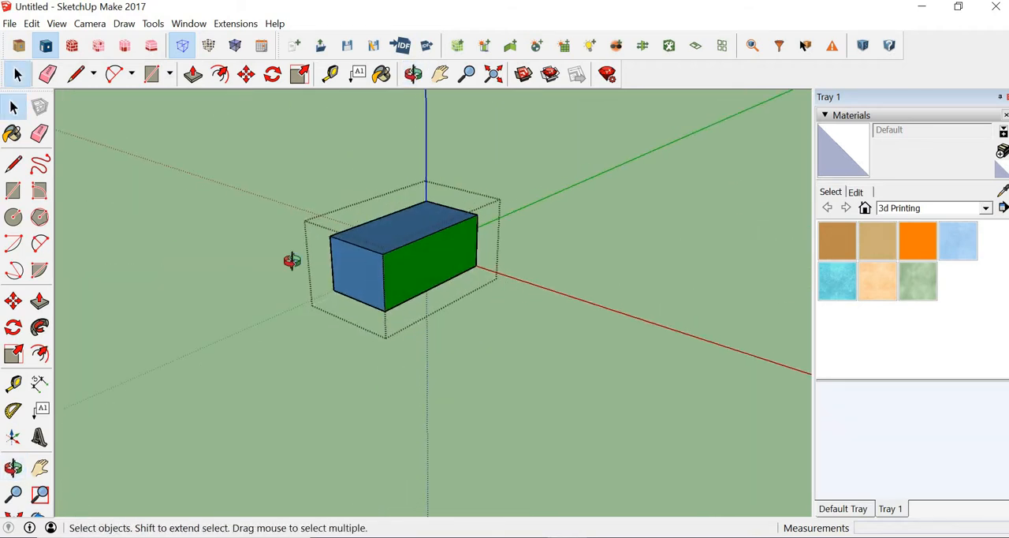
middle_click_drag(293, 261, 438, 300)
left_click(533, 338)
middle_click_drag(838, 379, 581, 247)
double_click(395, 303)
left_click(349, 412)
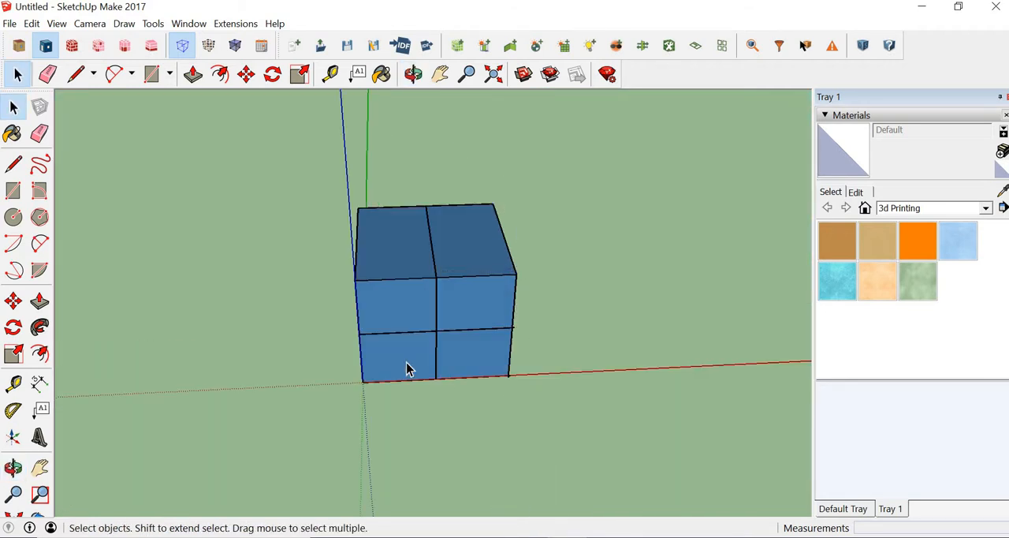
Open the lower-left space to examine the boundary condition colours of its ceiling and shared wall, and leave the space.
double_click(407, 363)
middle_click_drag(525, 341, 503, 336)
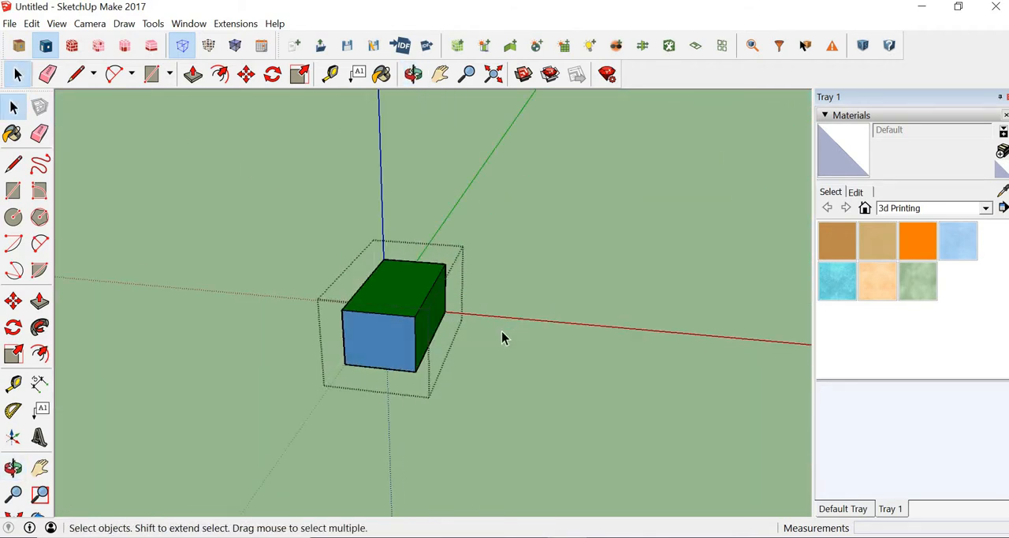
left_click(504, 331)
middle_click_drag(583, 291, 530, 230)
left_click(13, 107)
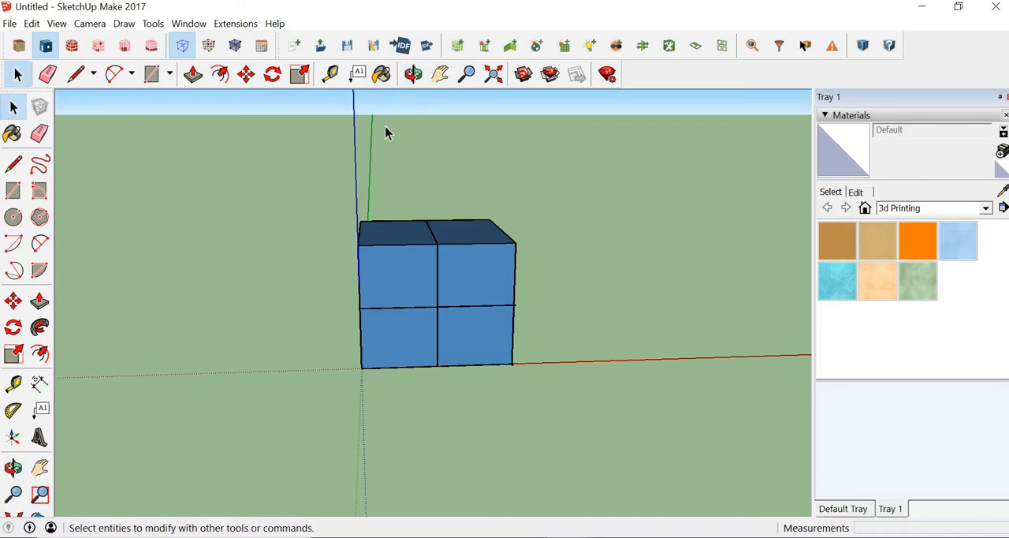
Render the model by surface type again and view the four-space block from the front and side.
left_click(19, 45)
middle_click_drag(246, 439, 21, 52)
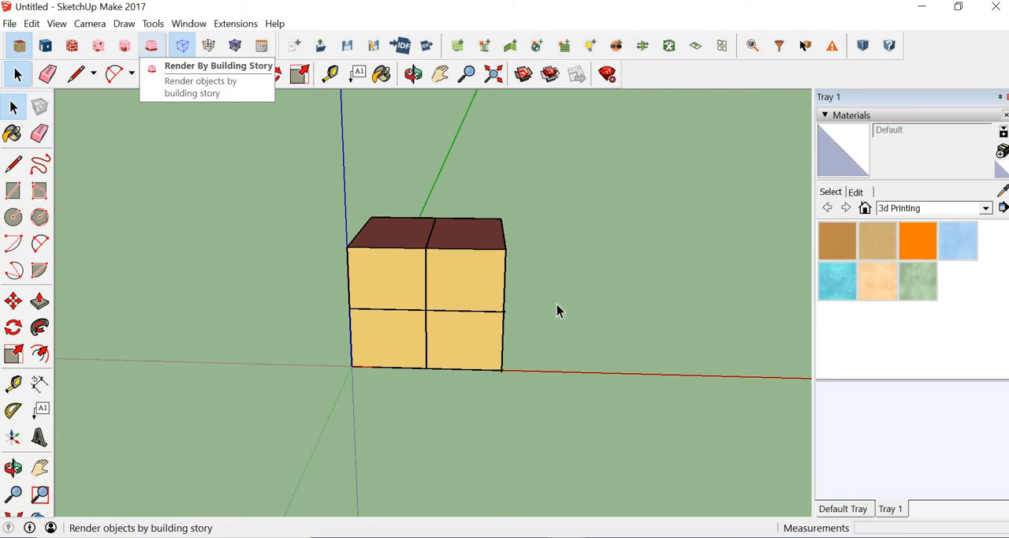
middle_click_drag(438, 367, 498, 352)
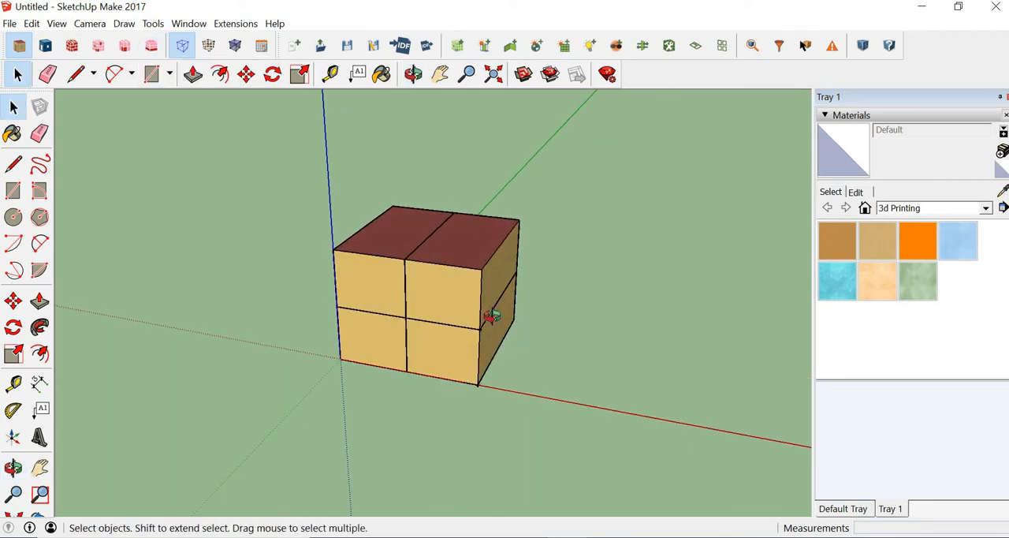
middle_click_drag(490, 316, 547, 263)
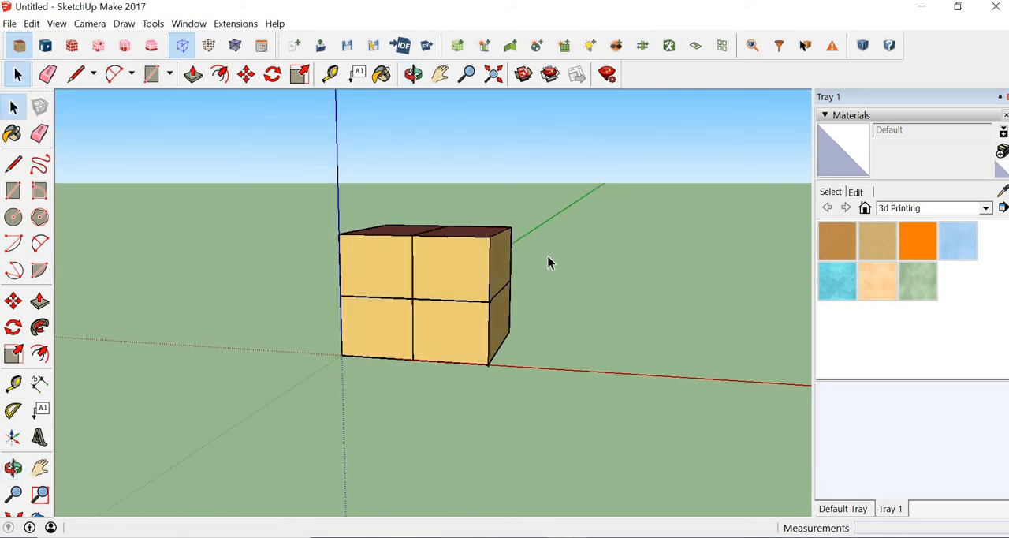